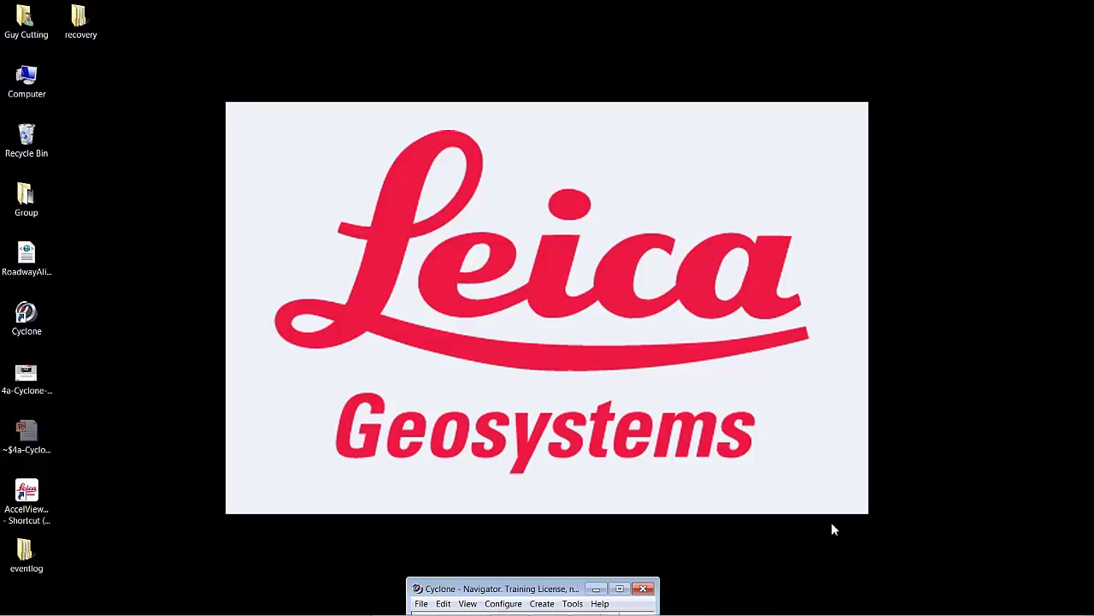
Restore the minimized Cyclone Navigator window and move it to the upper left
{"action": "double_click", "coordinate": [547, 590]}
{"action": "left_click_drag", "start_coordinate": [489, 230], "coordinate": [354, 93]}
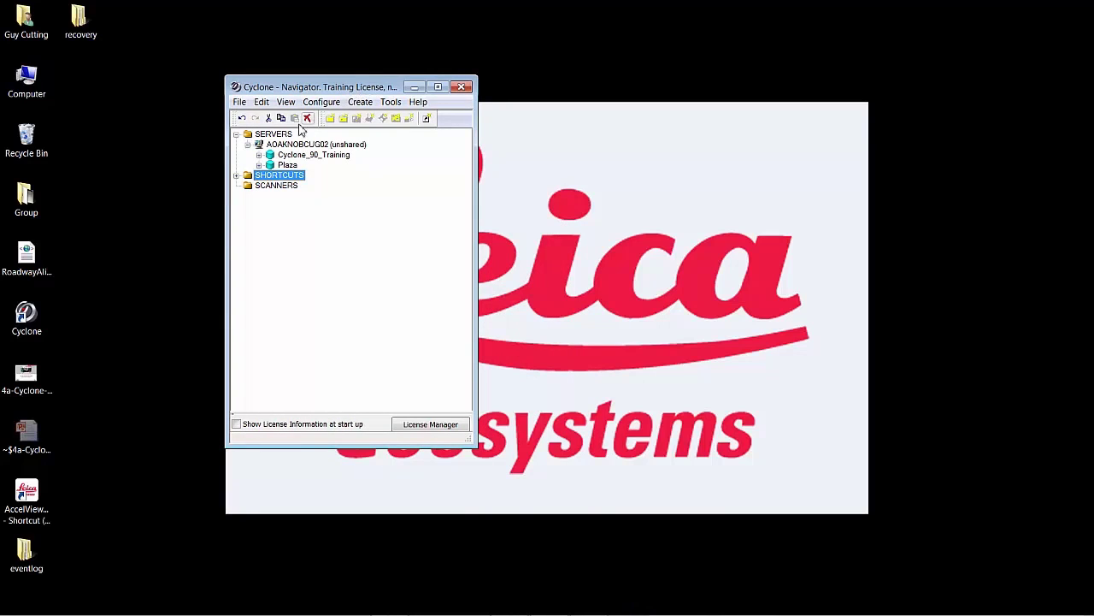
Open Registration 2 from SHORTCUTS and expand Ungrouped, Group 3, Group 2 and Group 1
{"action": "left_click", "coordinate": [236, 176]}
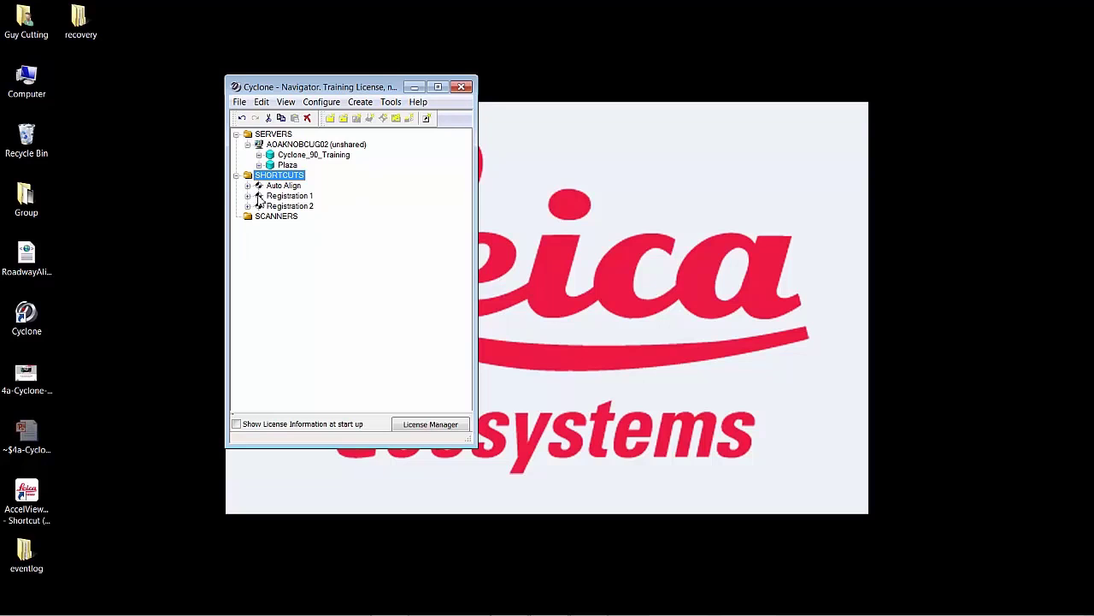
{"action": "double_click", "coordinate": [260, 207]}
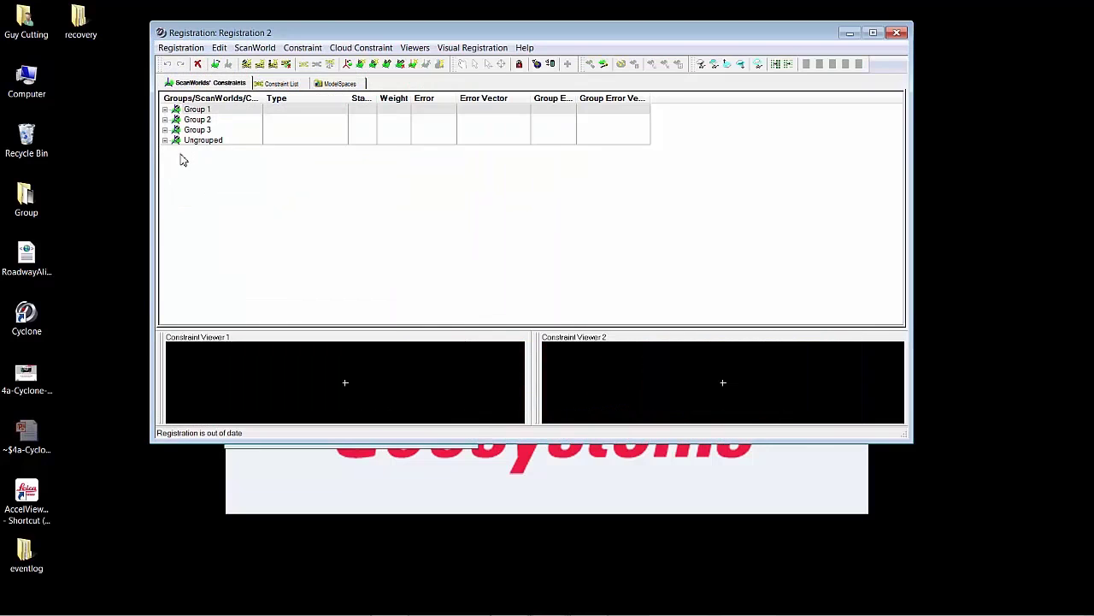
{"action": "left_click", "coordinate": [165, 140]}
{"action": "left_click", "coordinate": [165, 130]}
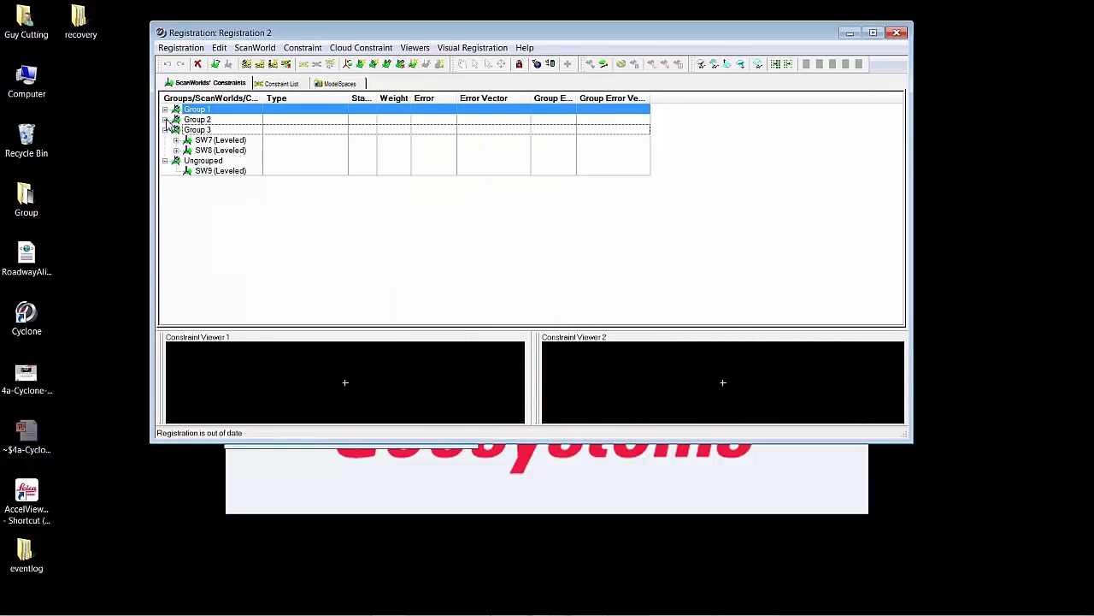
{"action": "left_click", "coordinate": [165, 119]}
{"action": "left_click", "coordinate": [165, 111]}
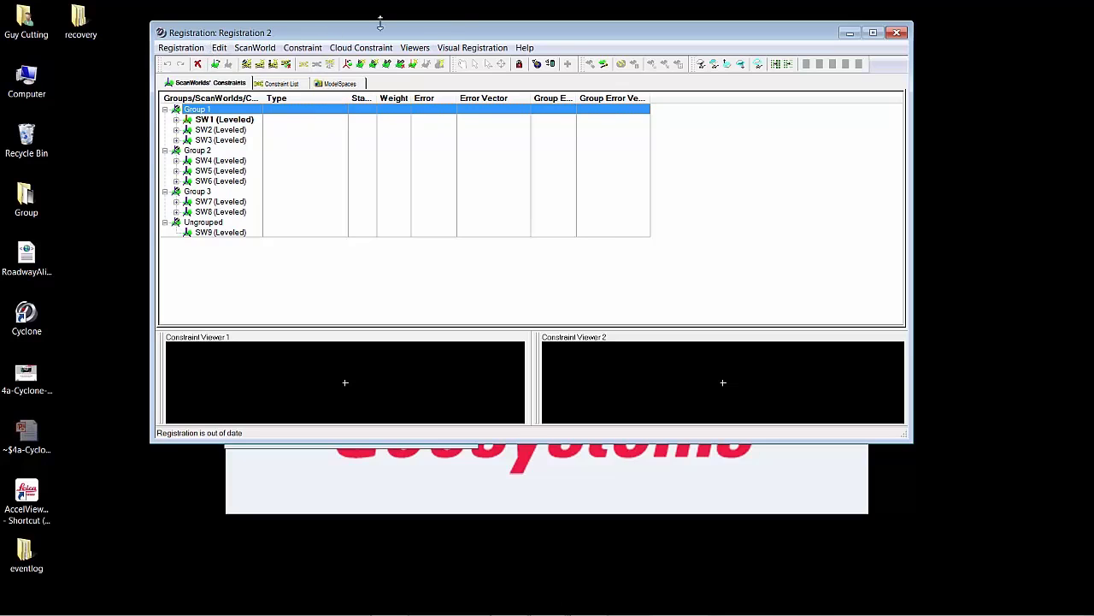
Show Registration 2's 2D Scan Thumbnails and place that window beside the Registration window
{"action": "left_click", "coordinate": [500, 49]}
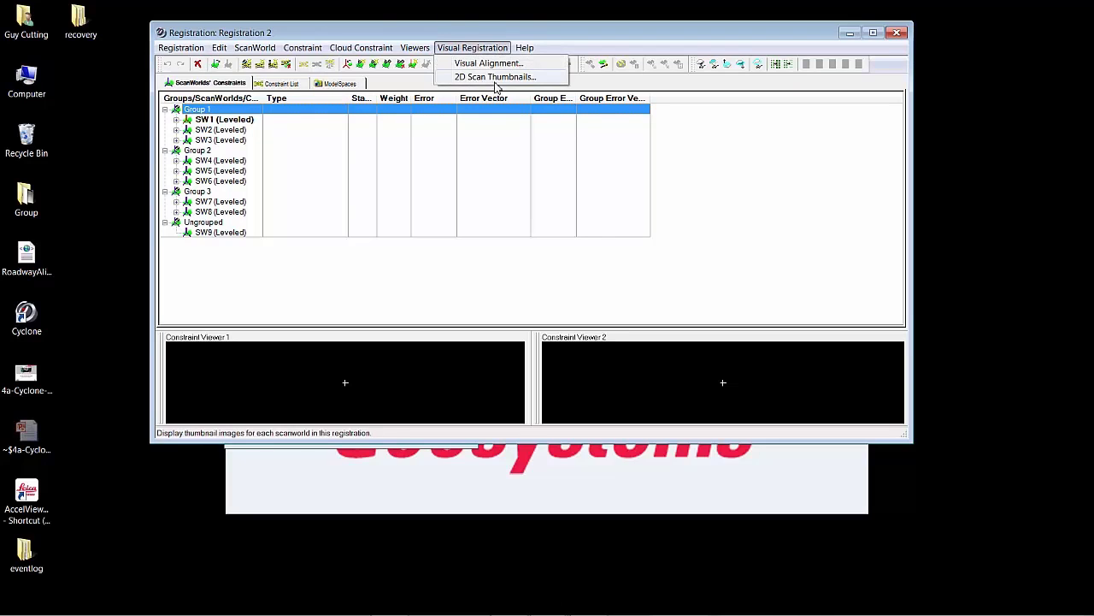
{"action": "left_click", "coordinate": [498, 77]}
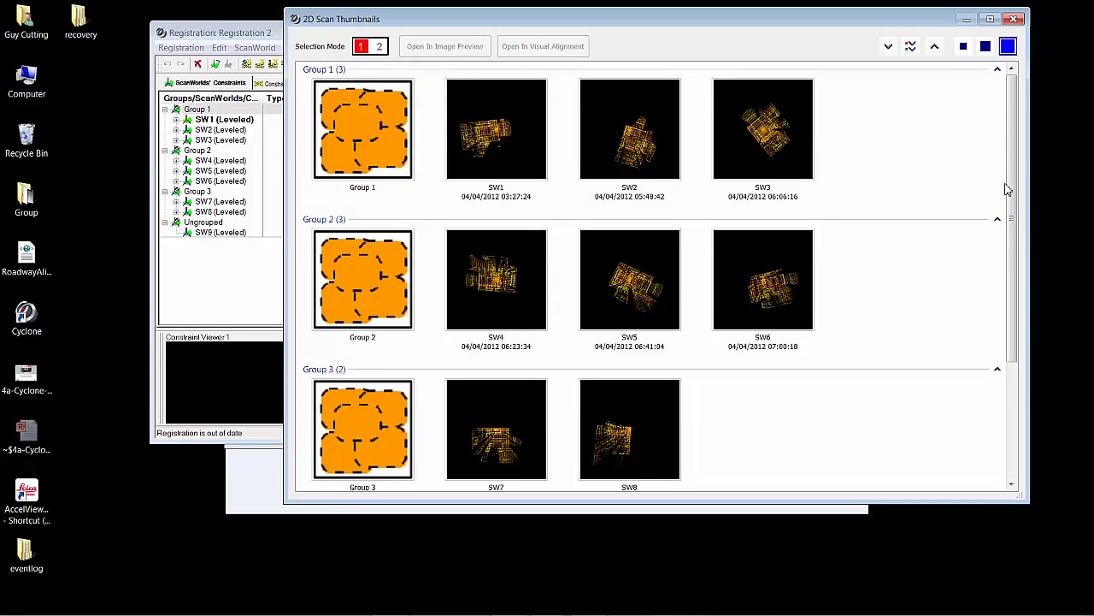
{"action": "left_click_drag", "start_coordinate": [1011, 189], "coordinate": [821, 29]}
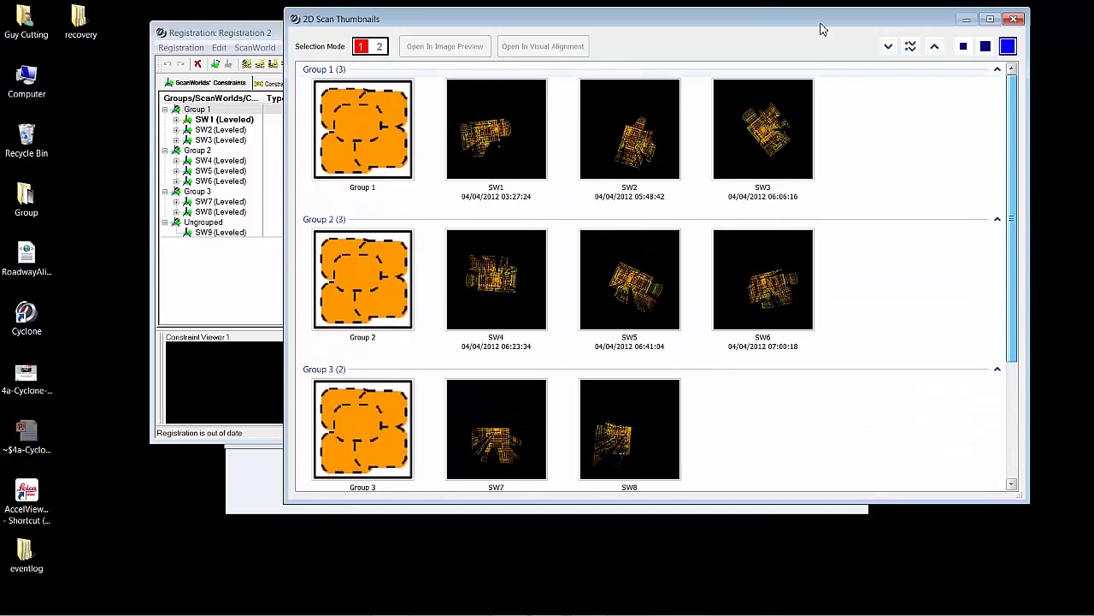
{"action": "double_click", "coordinate": [770, 17]}
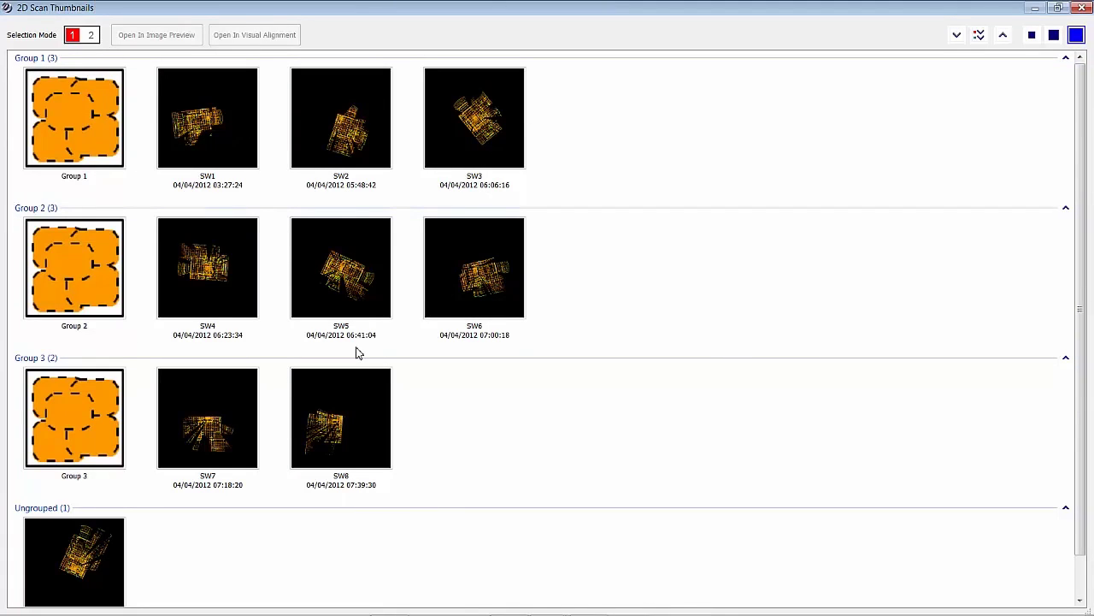
{"action": "double_click", "coordinate": [283, 8]}
{"action": "left_click_drag", "start_coordinate": [420, 42], "coordinate": [639, 36]}
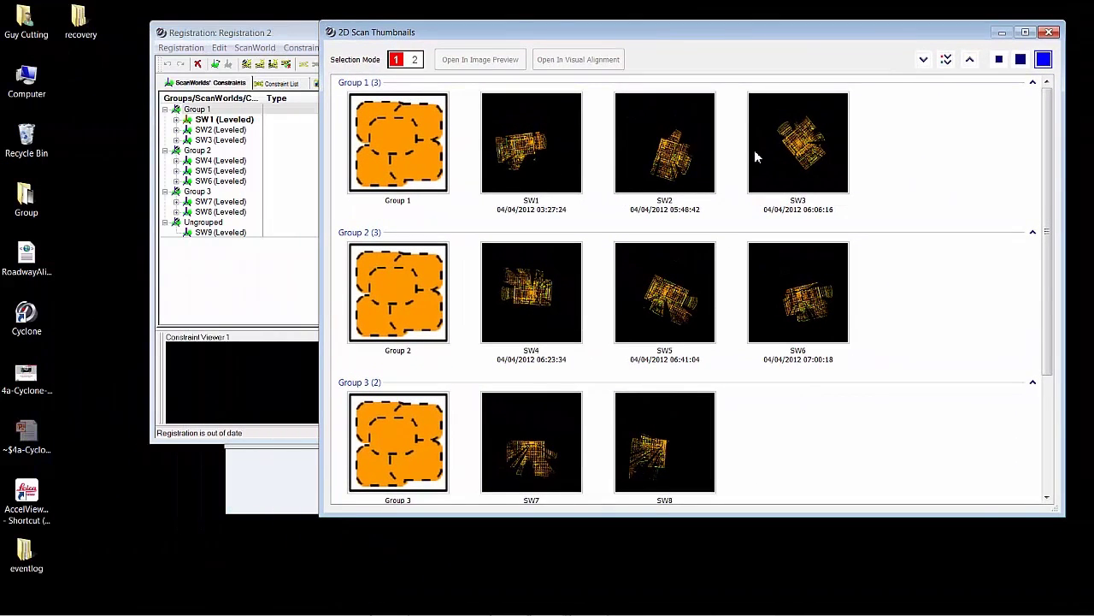
Select the SW2 and SW4 thumbnails and open them side by side in Image Preview
{"action": "left_click", "coordinate": [684, 169]}
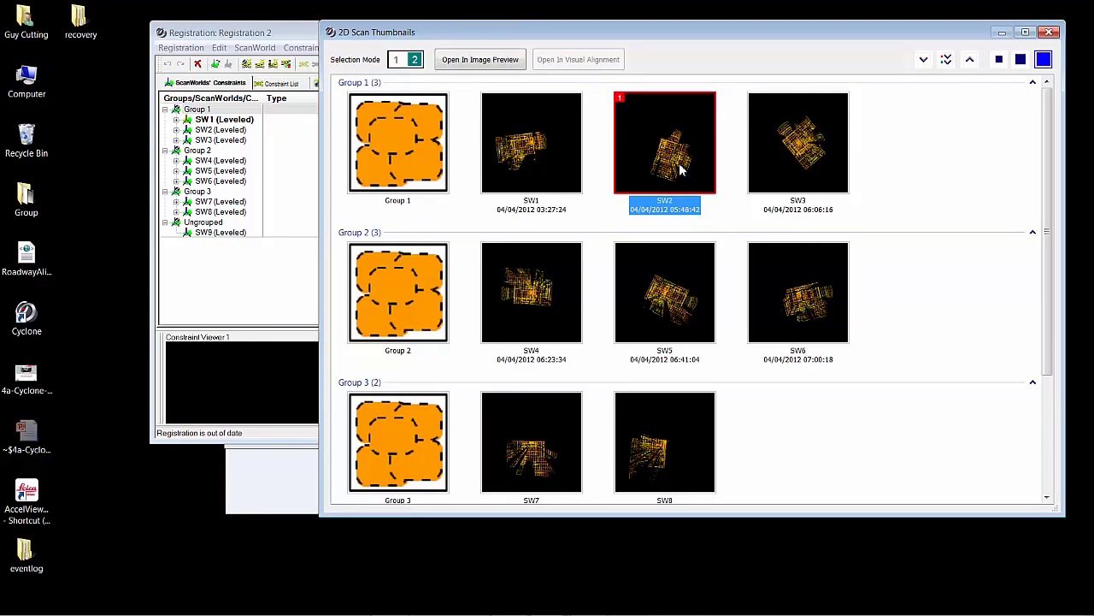
{"action": "left_click", "coordinate": [554, 303]}
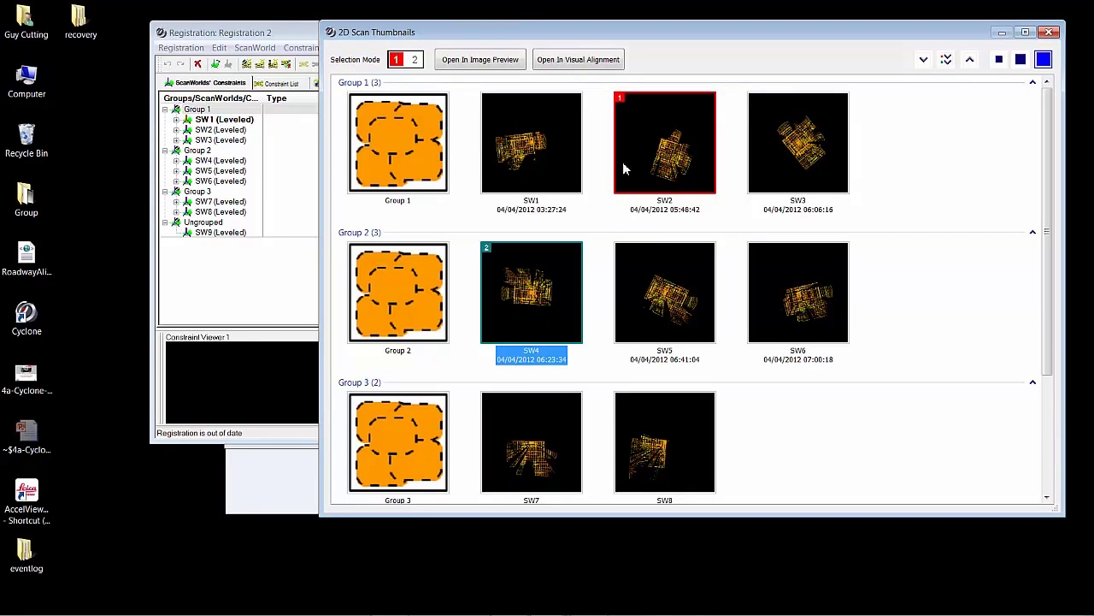
{"action": "left_click", "coordinate": [472, 61]}
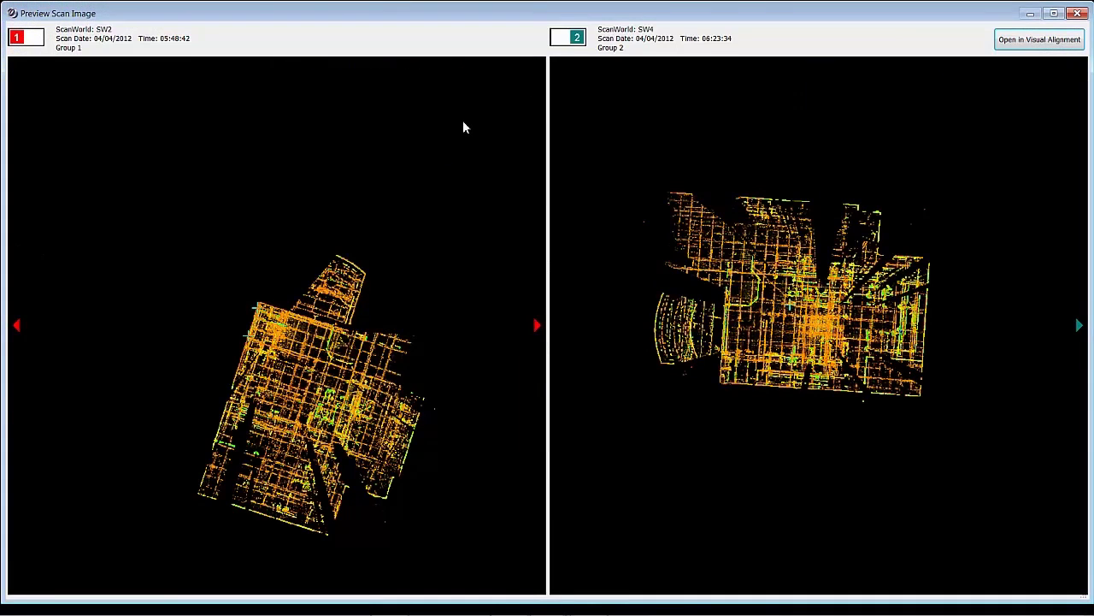
Browse the neighbouring scans SW3 and SW5, then return the previews to SW2 and SW4
{"action": "left_click", "coordinate": [533, 324]}
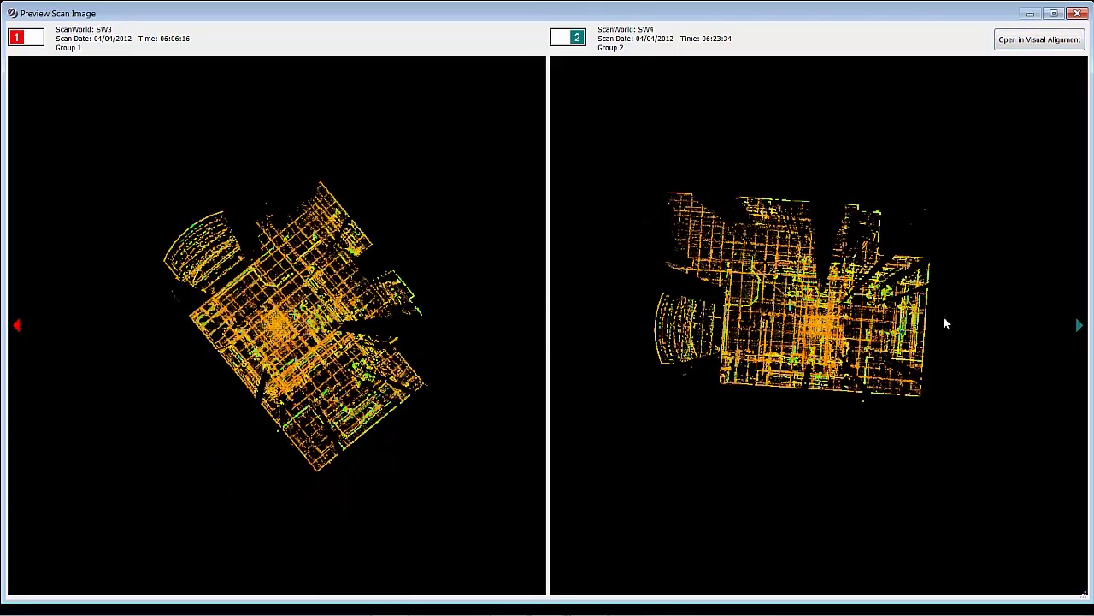
{"action": "left_click", "coordinate": [1079, 327]}
{"action": "left_click", "coordinate": [558, 325]}
{"action": "left_click", "coordinate": [17, 327]}
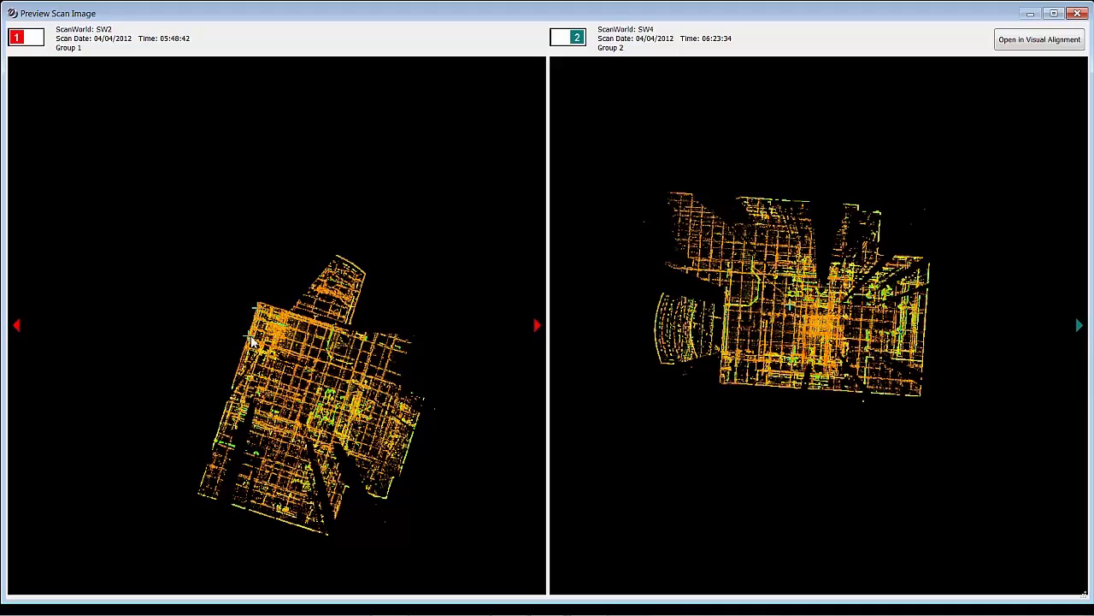
Open SW2 and SW4 in Visual Alignment, then slide and rotate the cyan cloud onto the orange one
{"action": "left_click", "coordinate": [1014, 42]}
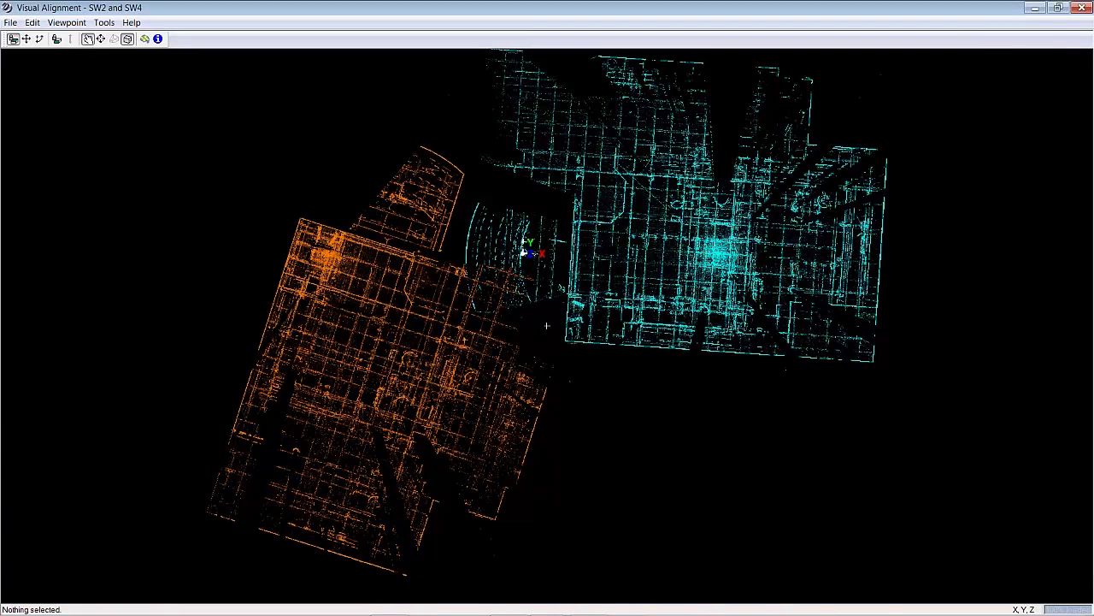
{"action": "left_click", "coordinate": [27, 38]}
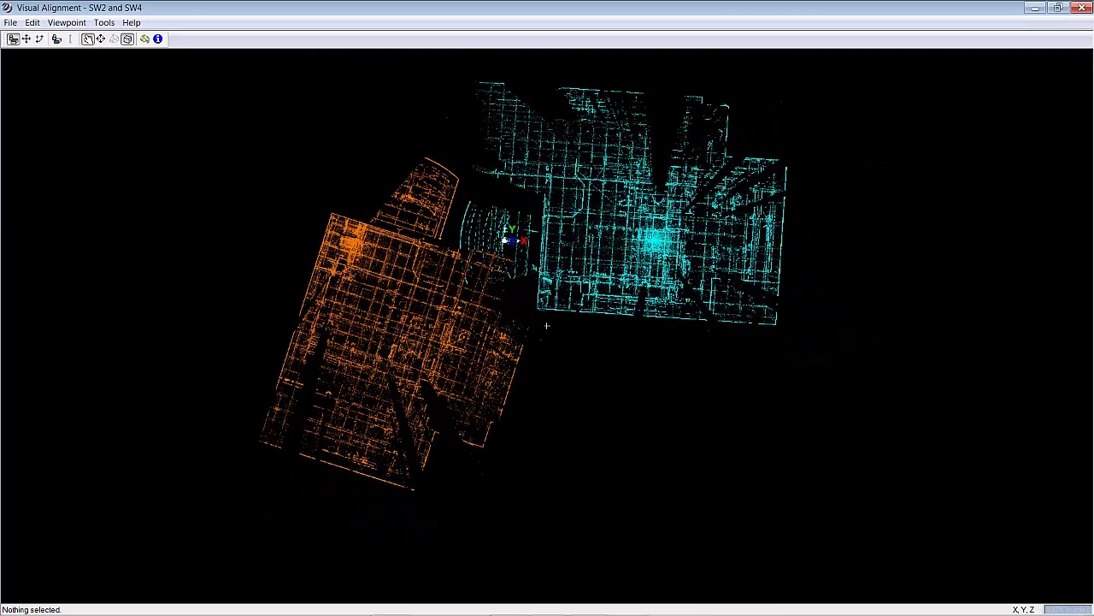
{"action": "left_click", "coordinate": [26, 39]}
{"action": "left_click_drag", "start_coordinate": [604, 174], "coordinate": [134, 295]}
{"action": "left_click", "coordinate": [40, 39]}
{"action": "left_click_drag", "start_coordinate": [264, 444], "coordinate": [455, 108]}
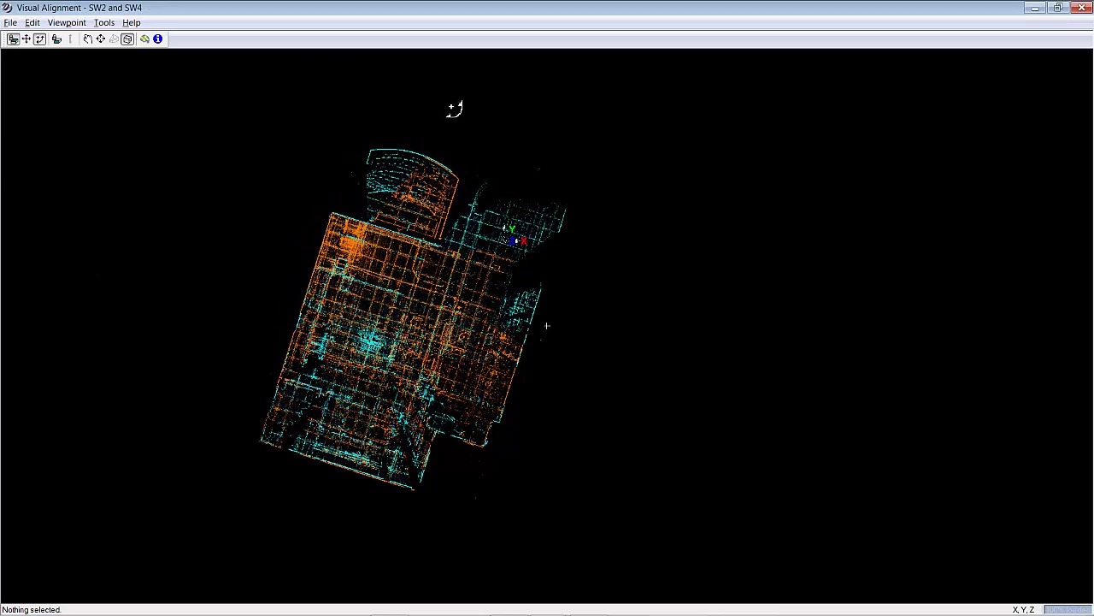
Zoom in on the overlapping walls and nudge the cyan scan down-left until the walls line up
{"action": "left_click", "coordinate": [26, 38]}
{"action": "left_click_drag", "start_coordinate": [402, 207], "coordinate": [400, 211]}
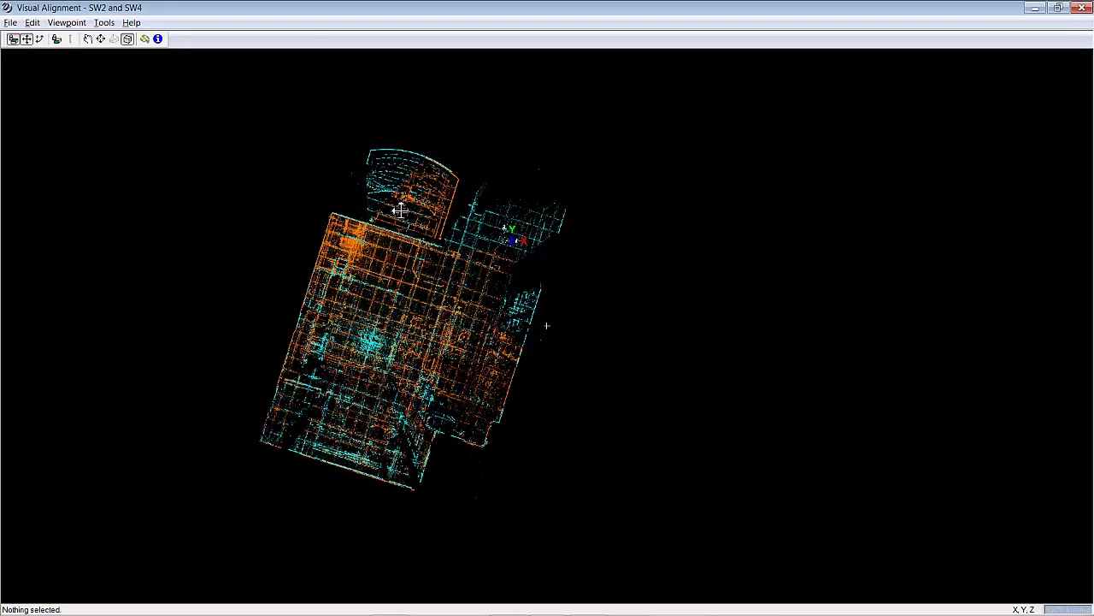
{"action": "left_click", "coordinate": [87, 39]}
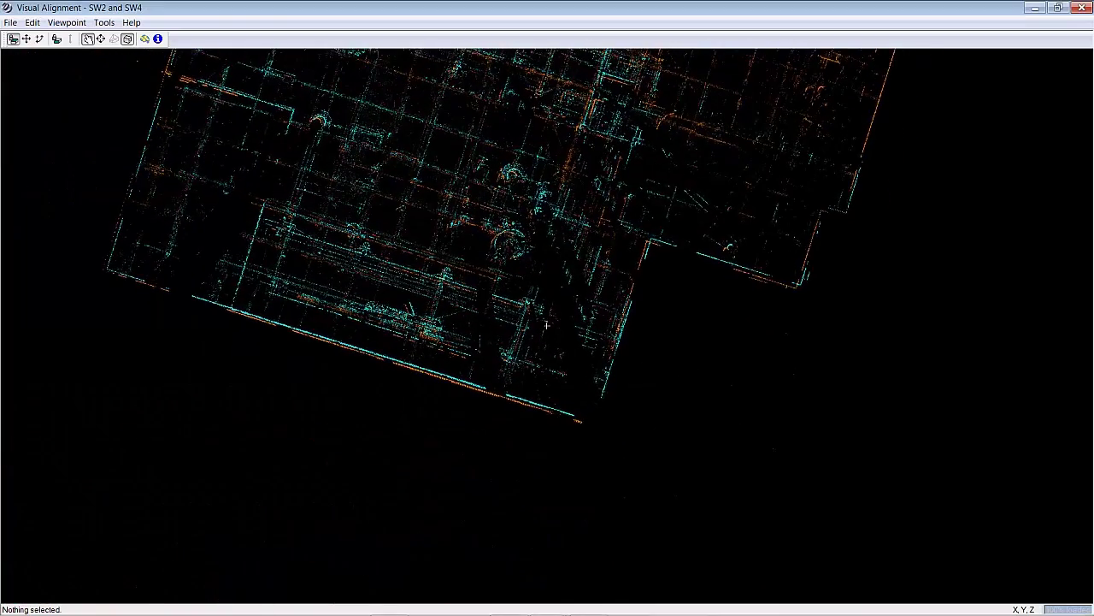
{"action": "left_click", "coordinate": [27, 39]}
{"action": "left_click_drag", "start_coordinate": [422, 214], "coordinate": [386, 247]}
{"action": "left_click", "coordinate": [88, 38]}
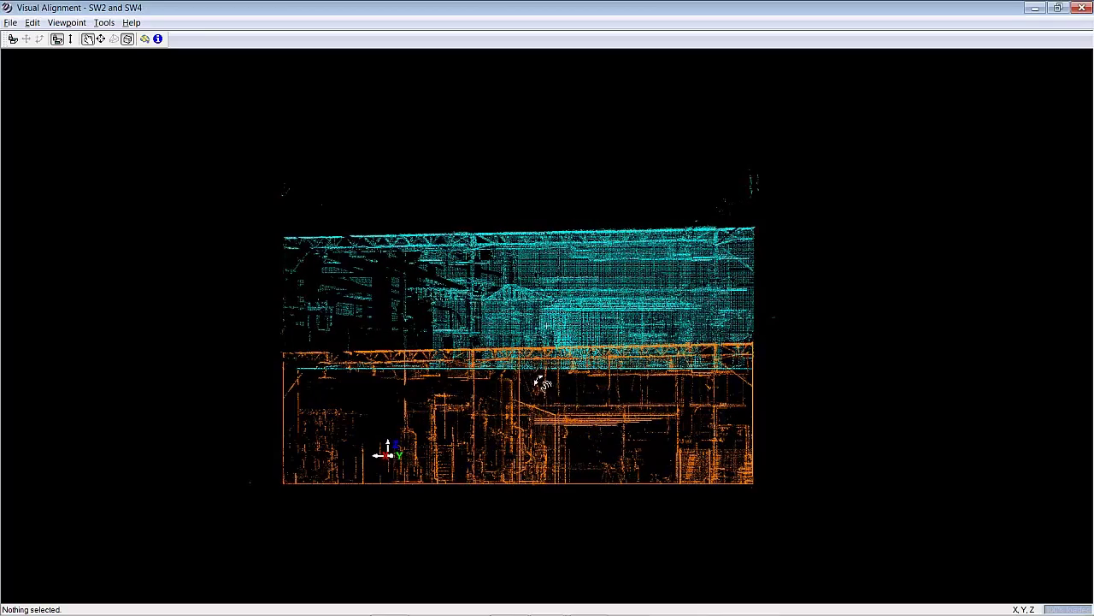
Lower the cyan SW4 cloud in side view so its roof trusses and floor match SW2
{"action": "left_click", "coordinate": [70, 38]}
{"action": "left_click_drag", "start_coordinate": [423, 141], "coordinate": [428, 324]}
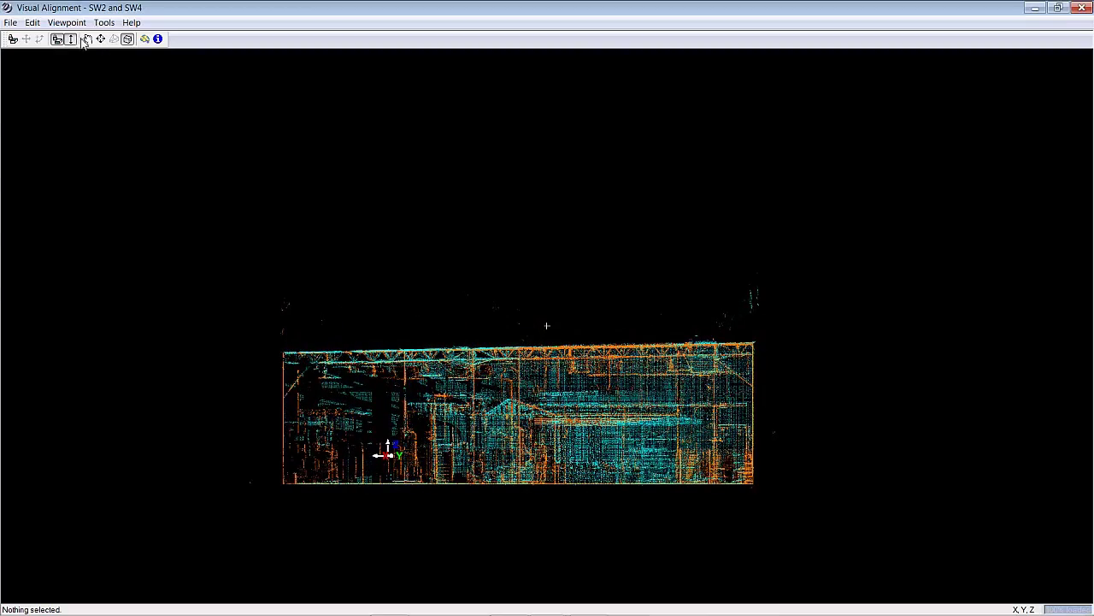
{"action": "left_click", "coordinate": [88, 38]}
{"action": "scroll", "coordinate": [546, 326], "scroll_direction": "up", "scroll_amount": 2}
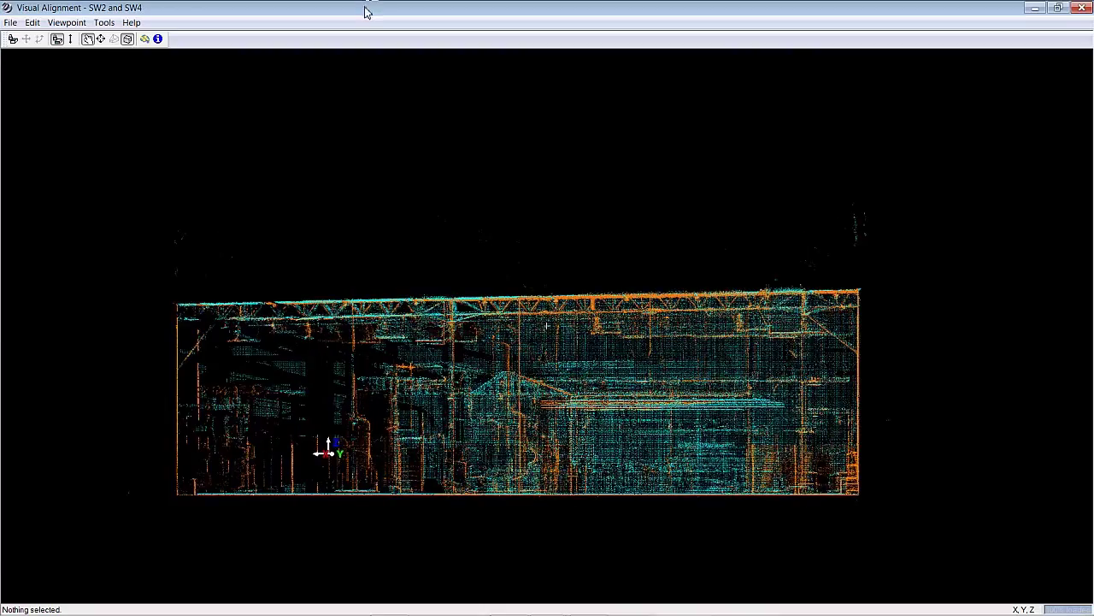
Arrange the thumbnails and alignment windows and optimize the SW2–SW4 cloud alignment, reaching 0.033 ft RMS
{"action": "left_click_drag", "start_coordinate": [364, 12], "coordinate": [1093, 34]}
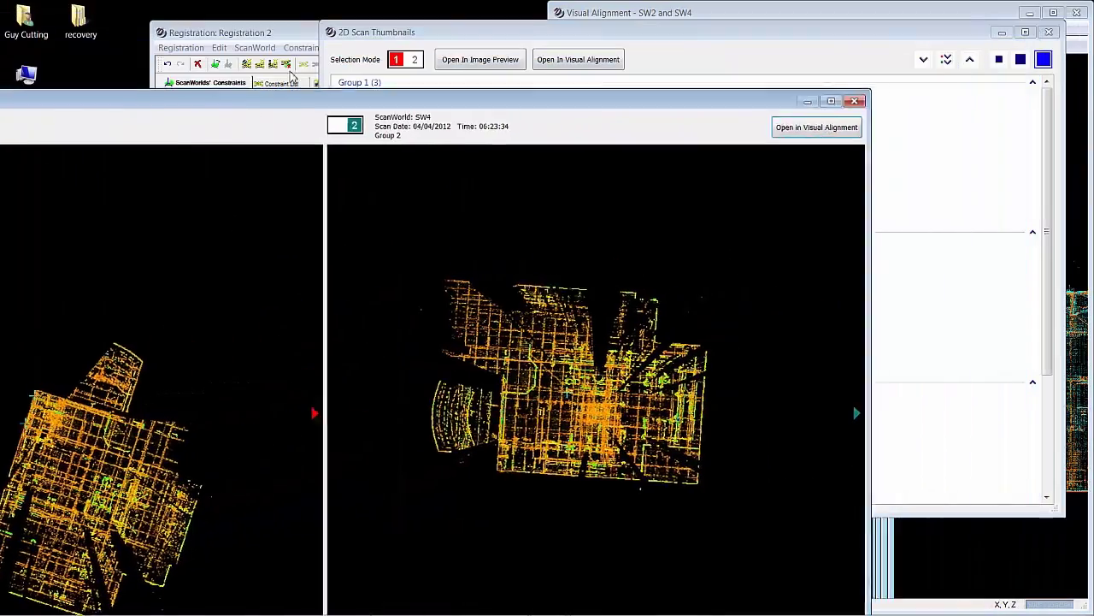
{"action": "left_click", "coordinate": [808, 101]}
{"action": "left_click_drag", "start_coordinate": [567, 26], "coordinate": [1, 92]}
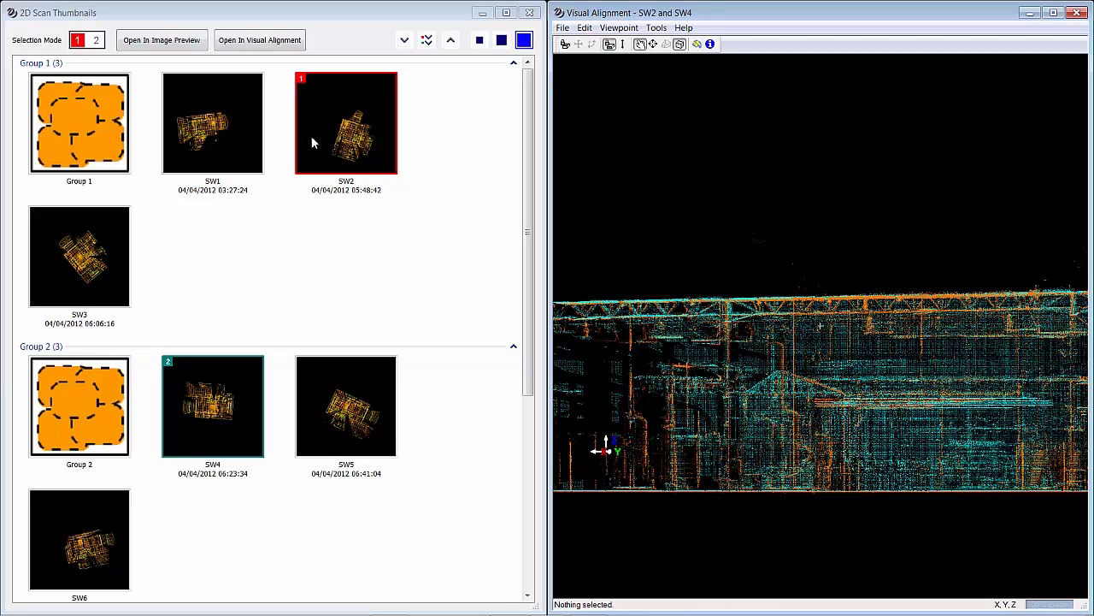
{"action": "left_click", "coordinate": [709, 45]}
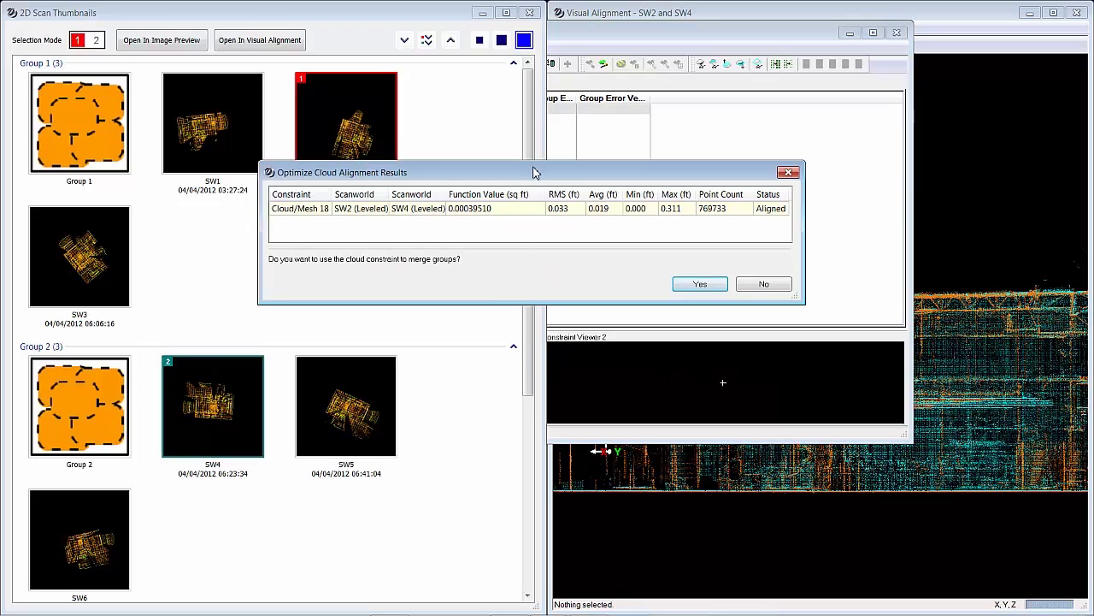
{"action": "left_click_drag", "start_coordinate": [536, 174], "coordinate": [741, 154]}
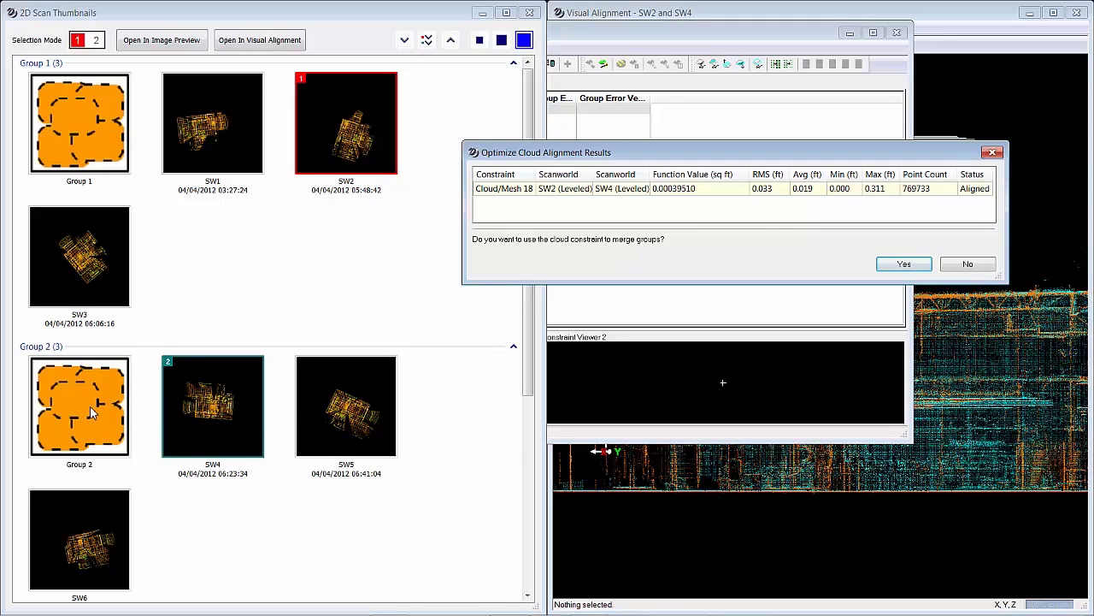
Accept merging the groups using the cloud constraint, then check the updated registration and thumbnails windows
{"action": "left_click", "coordinate": [904, 263]}
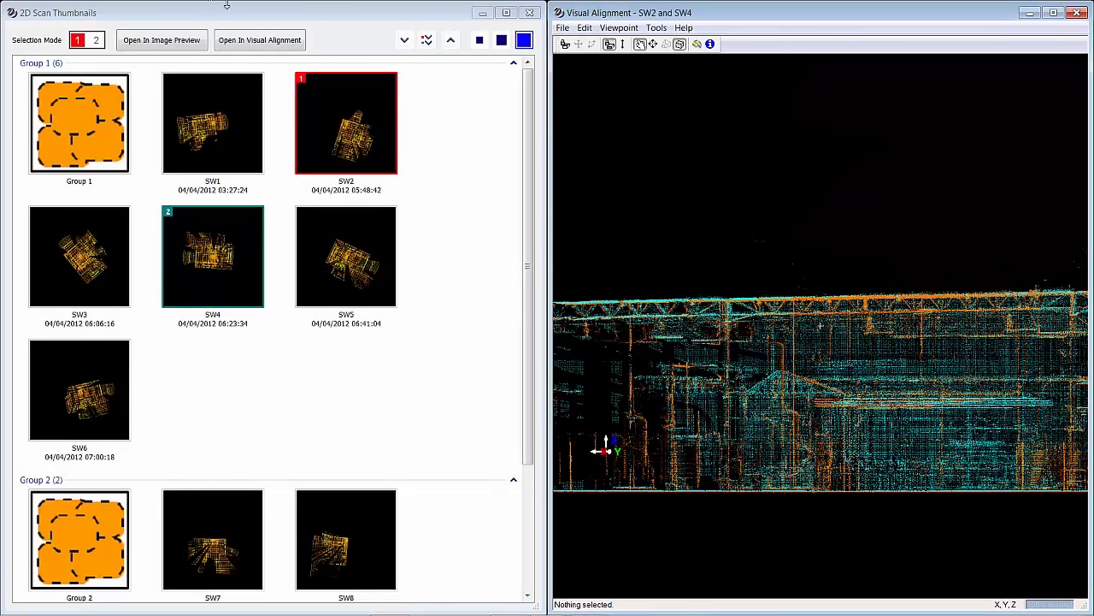
{"action": "left_click_drag", "start_coordinate": [219, 13], "coordinate": [717, 15]}
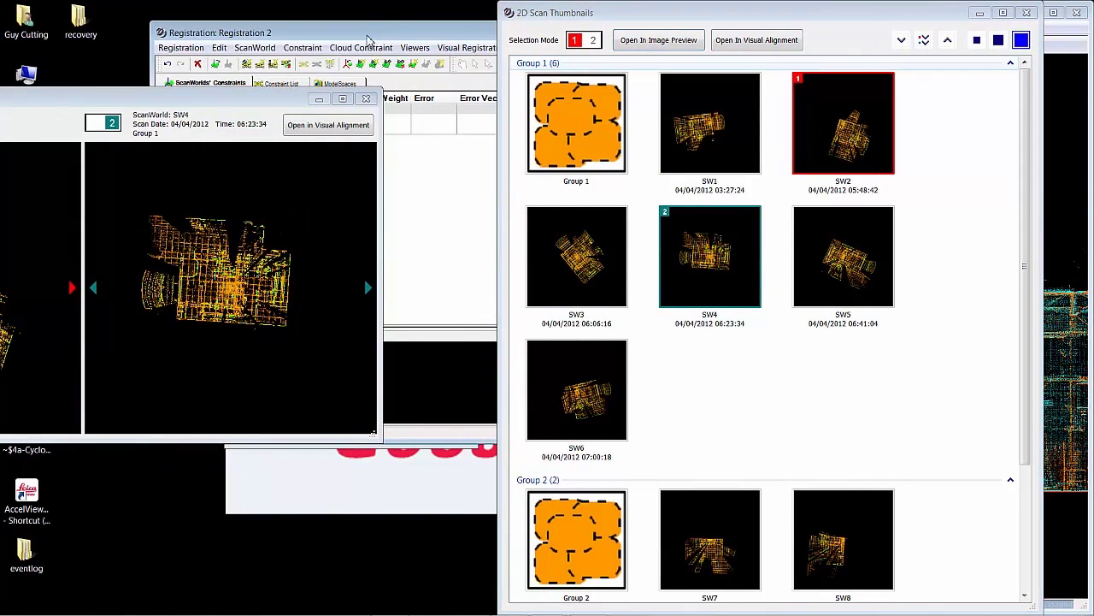
{"action": "left_click", "coordinate": [330, 100]}
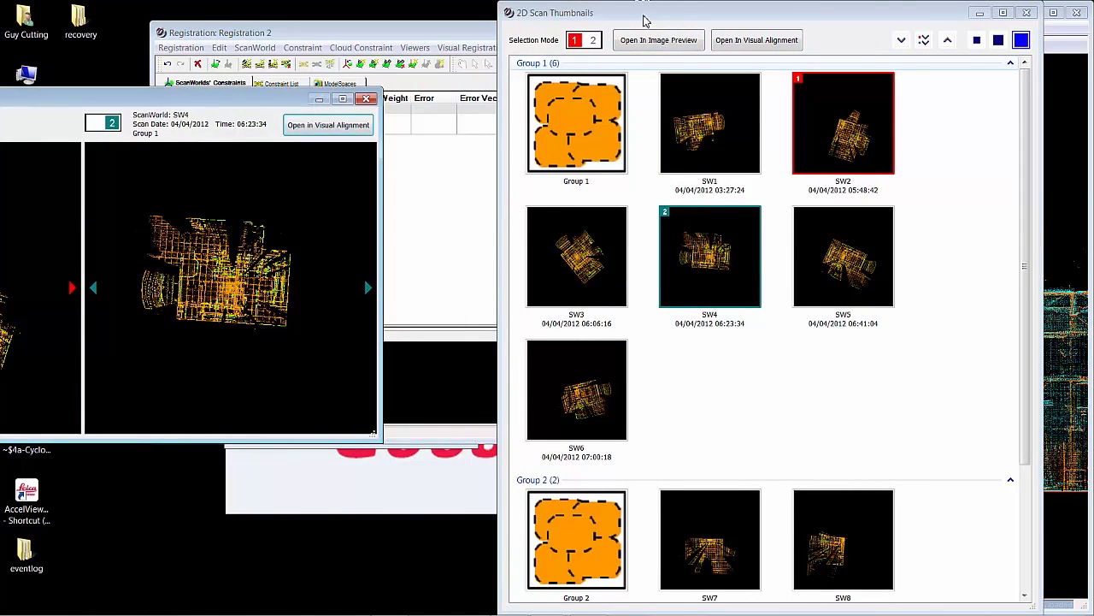
{"action": "left_click", "coordinate": [469, 47]}
{"action": "left_click", "coordinate": [477, 47]}
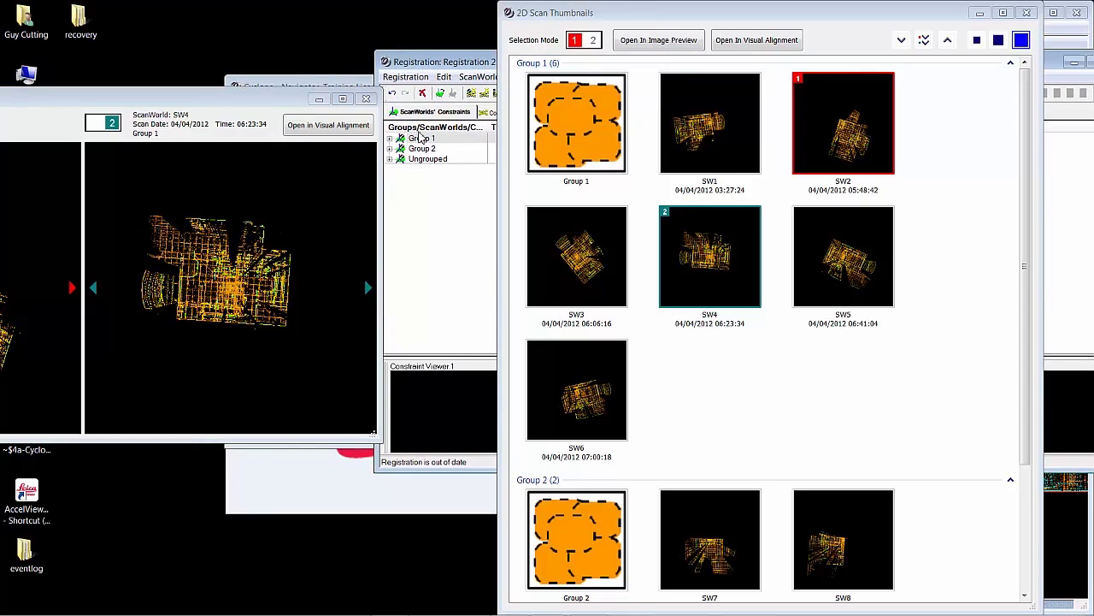
{"action": "left_click_drag", "start_coordinate": [434, 65], "coordinate": [81, 48]}
Bring the SW2–SW4 Visual Alignment window forward and close it
{"action": "left_click", "coordinate": [756, 39]}
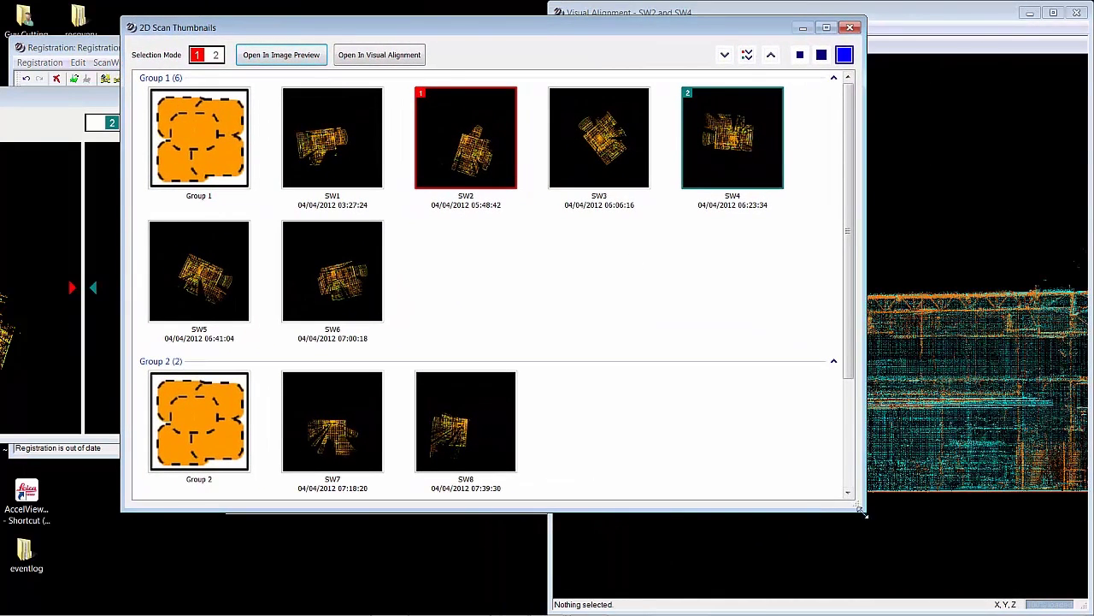
{"action": "left_click_drag", "start_coordinate": [861, 510], "coordinate": [973, 588]}
{"action": "left_click_drag", "start_coordinate": [960, 337], "coordinate": [955, 435]}
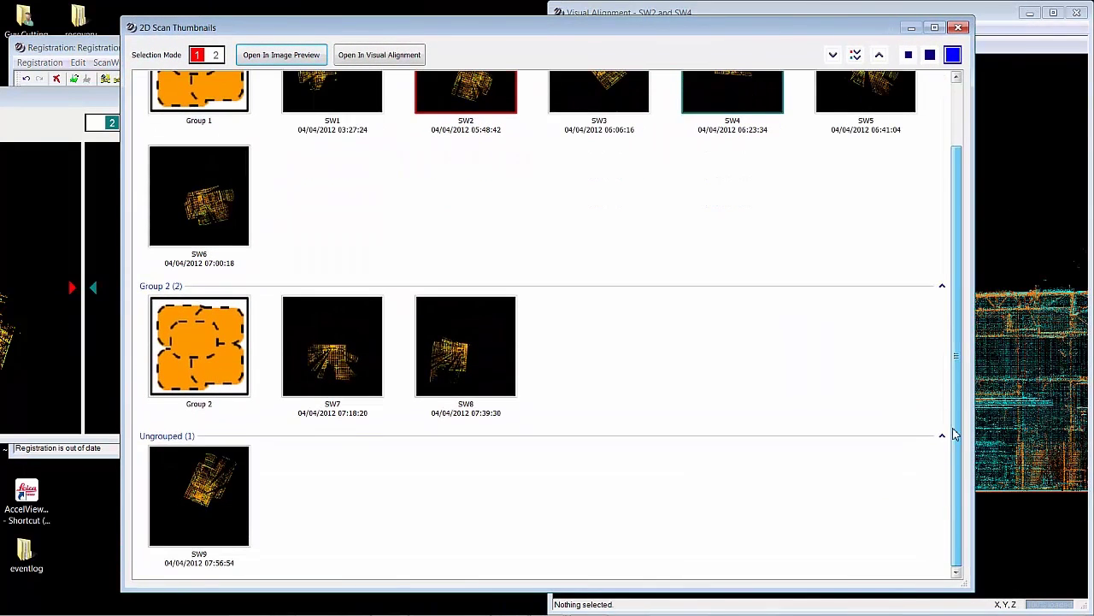
{"action": "scroll", "coordinate": [955, 436], "scroll_direction": "up", "scroll_amount": 2}
{"action": "left_click", "coordinate": [796, 13]}
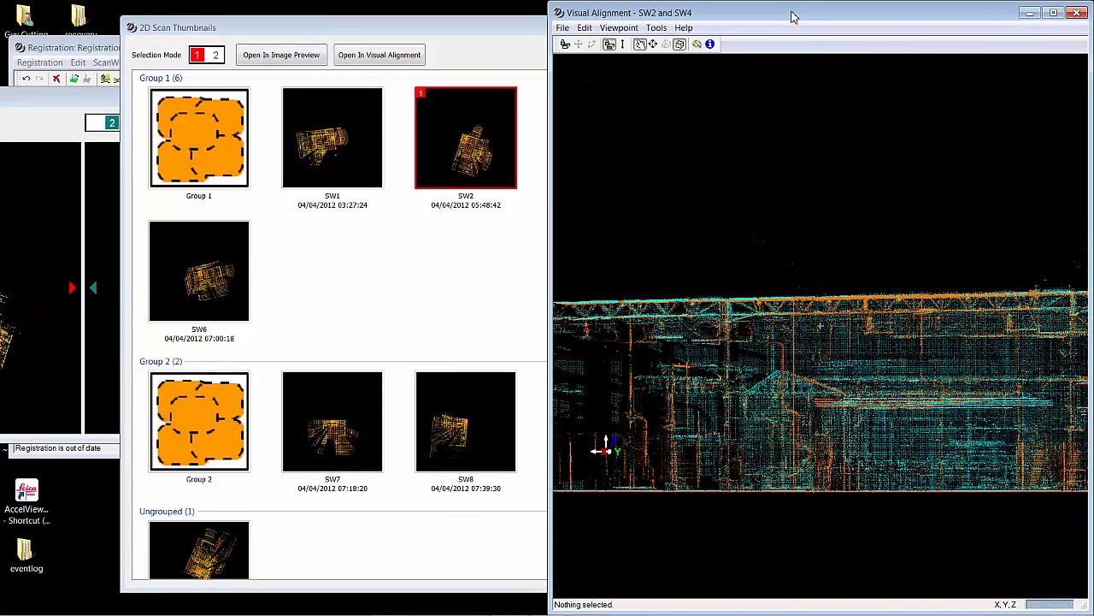
{"action": "left_click_drag", "start_coordinate": [792, 17], "coordinate": [548, 17]}
{"action": "left_click", "coordinate": [833, 14]}
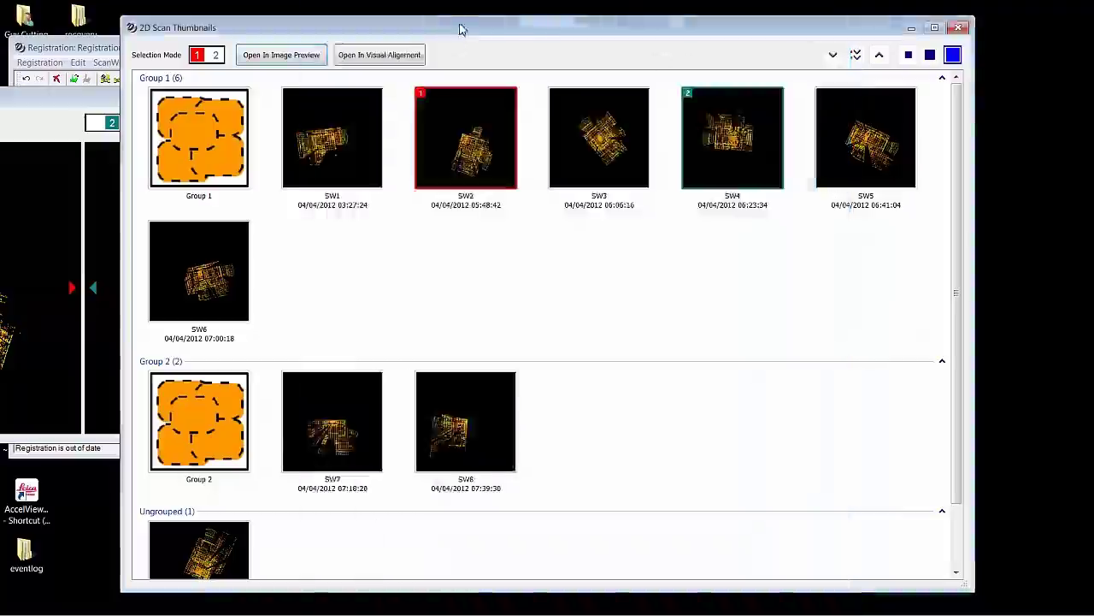